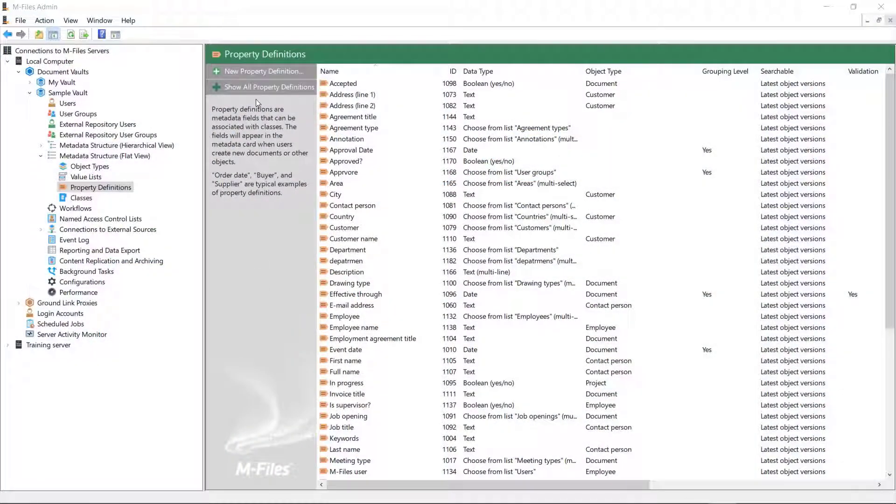
Show all property definitions, including built-in ones such as Accessed by me, Created and Deleted.
{"action": "left_click", "coordinate": [256, 90]}
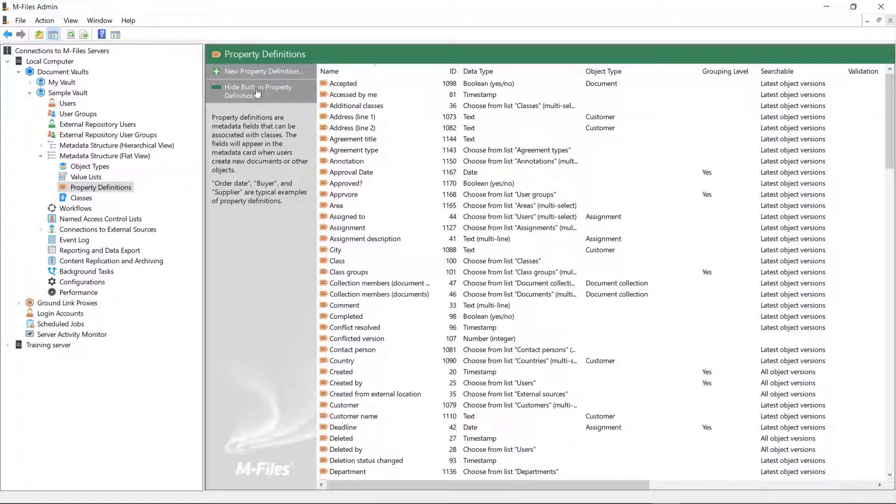
Rename Apprvore to Approver as a multi-select list using Users, for all object types.
{"action": "double_click", "coordinate": [363, 195]}
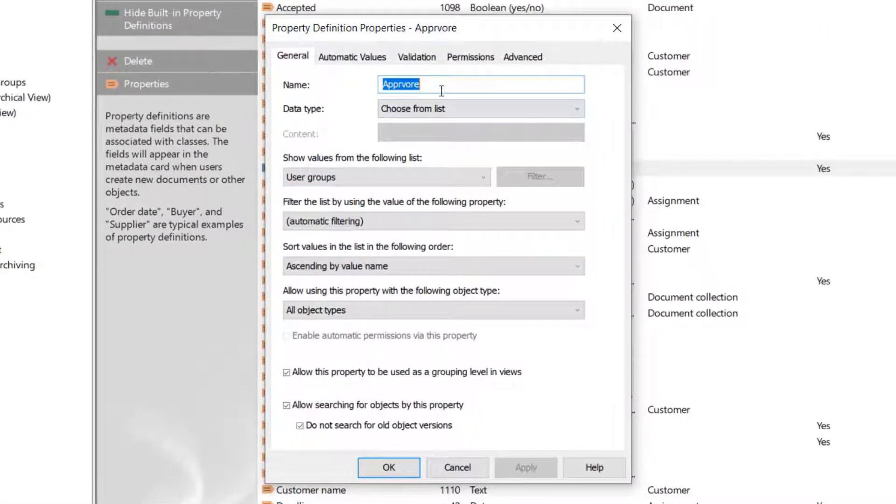
{"action": "type", "text": "Approve"}
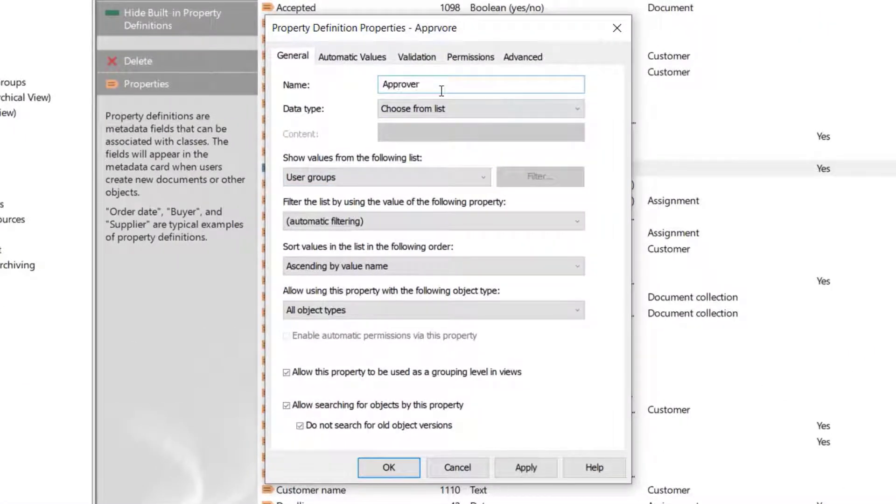
{"action": "left_click", "coordinate": [577, 110]}
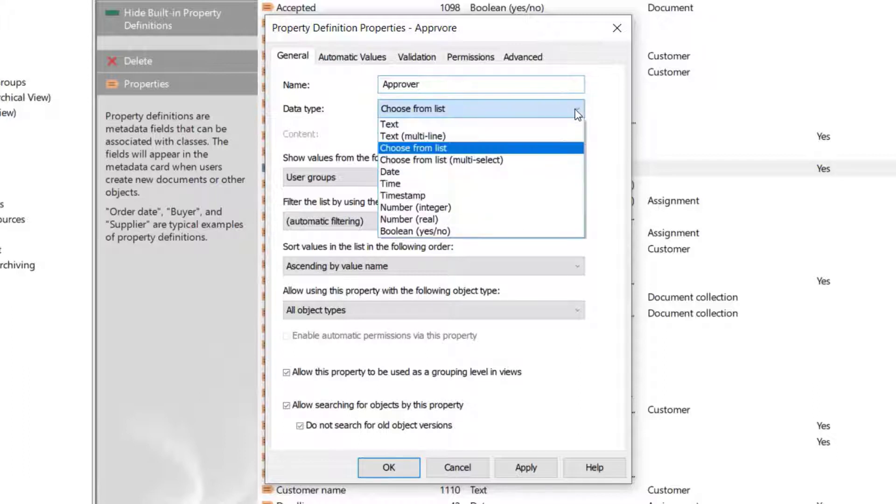
{"action": "left_click", "coordinate": [502, 160]}
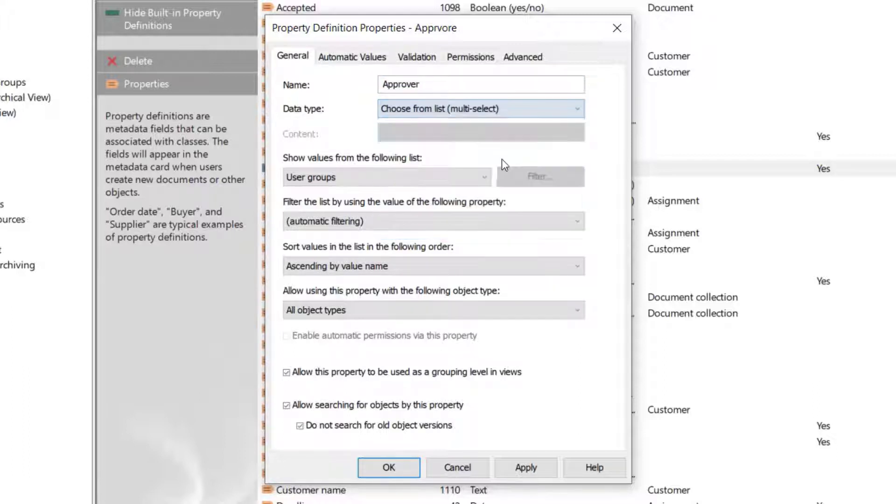
{"action": "left_click", "coordinate": [484, 179]}
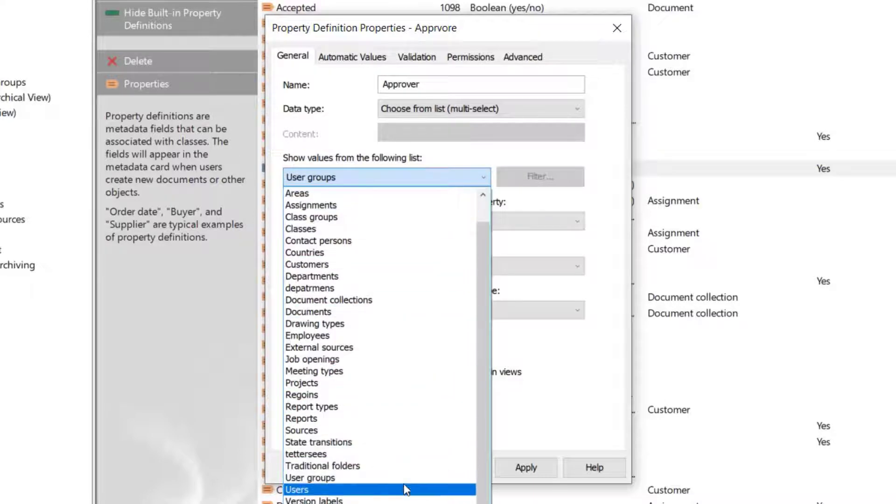
{"action": "left_click", "coordinate": [445, 491]}
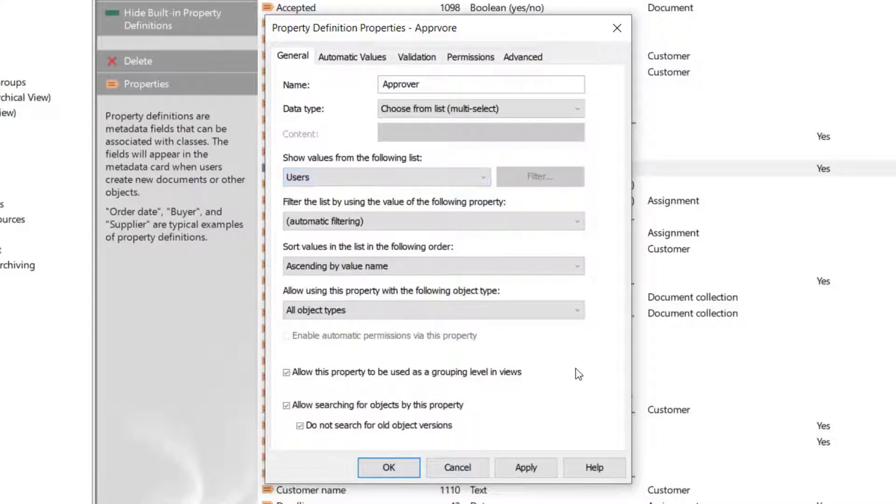
{"action": "left_click", "coordinate": [577, 312]}
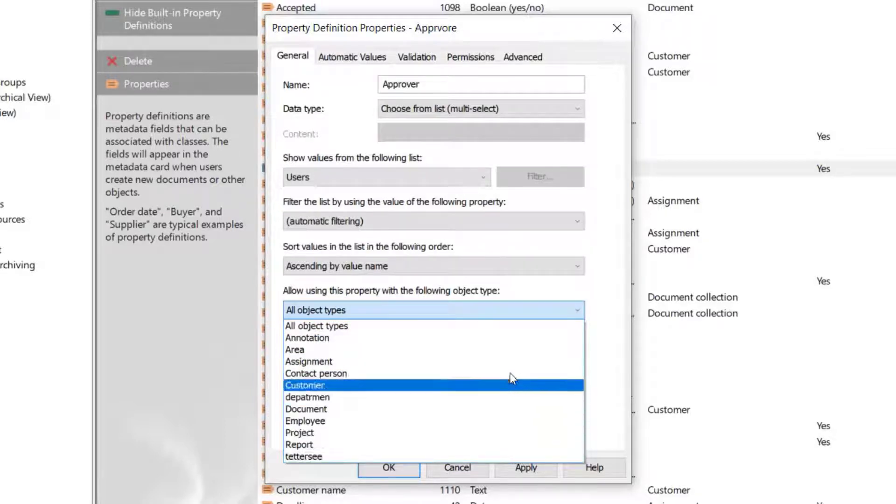
{"action": "left_click", "coordinate": [523, 326]}
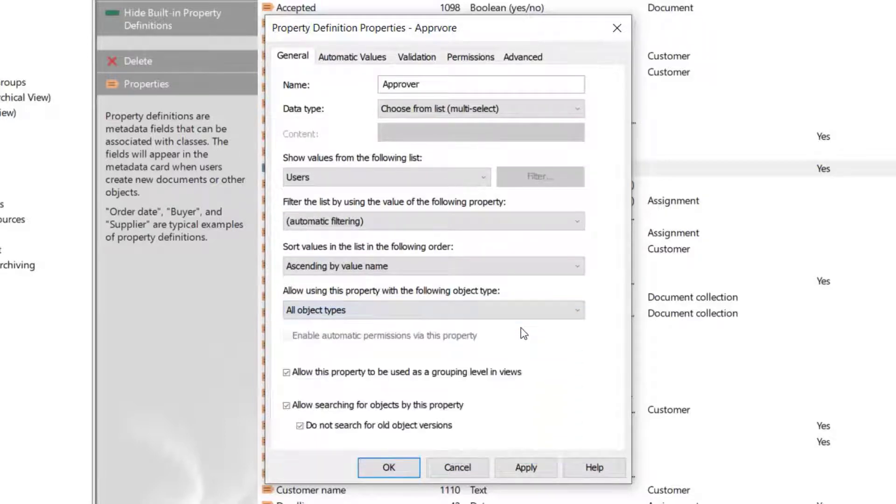
Limit Approver permissions to Managers with See this property allowed, removing All internal and external users.
{"action": "left_click", "coordinate": [469, 57]}
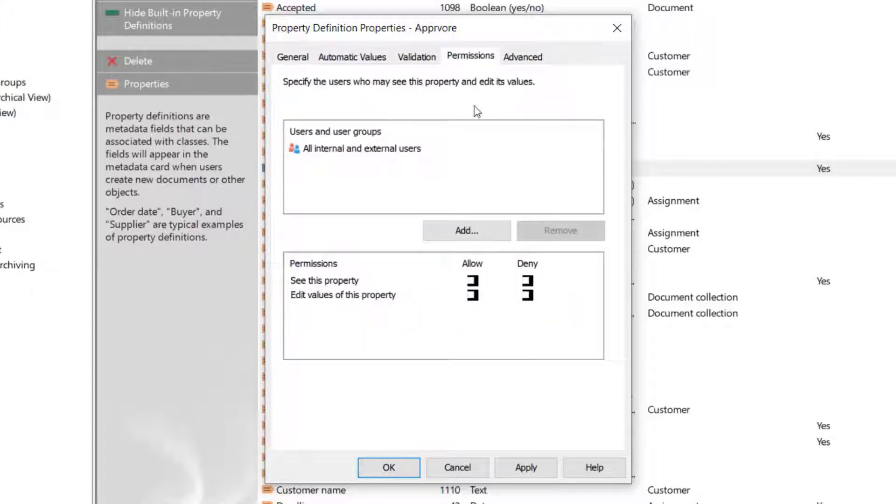
{"action": "left_click", "coordinate": [485, 229]}
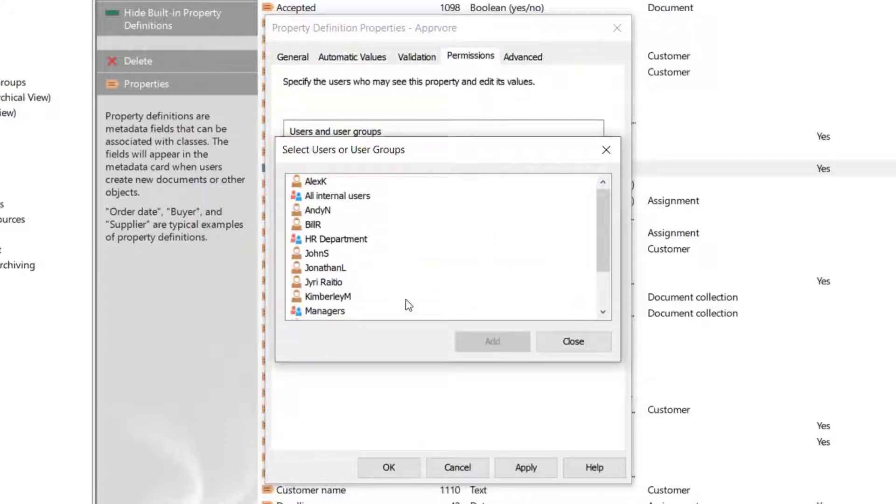
{"action": "double_click", "coordinate": [333, 311]}
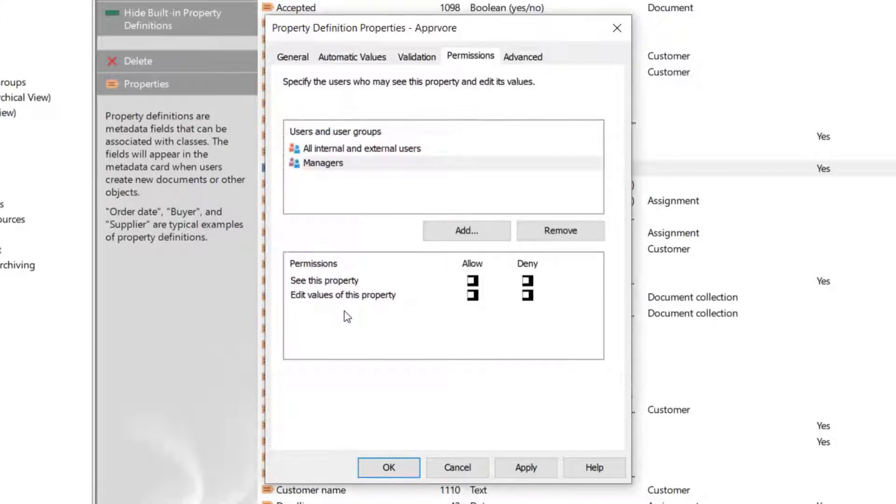
{"action": "left_click", "coordinate": [380, 150]}
{"action": "left_click", "coordinate": [545, 230]}
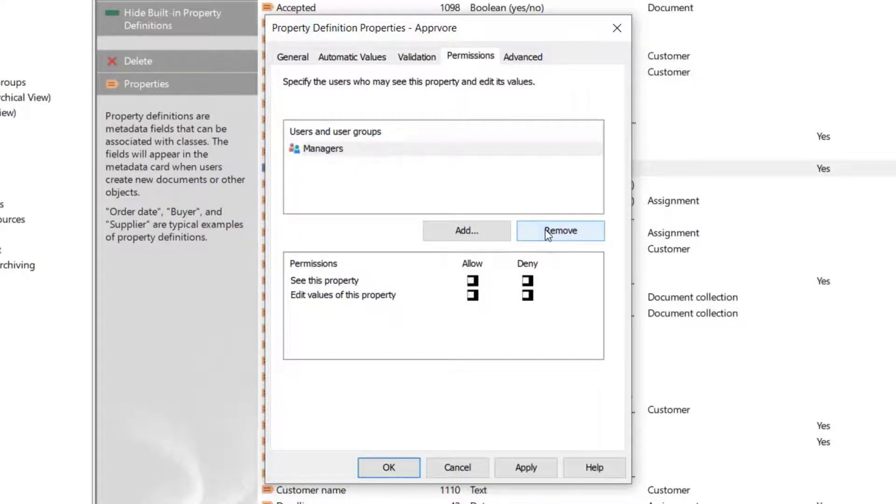
{"action": "left_click", "coordinate": [409, 153]}
{"action": "left_click", "coordinate": [472, 280]}
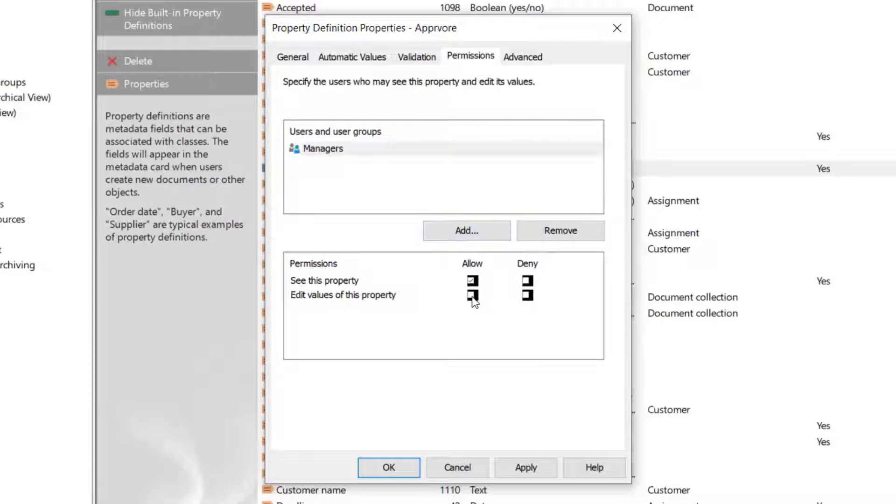
{"action": "left_click", "coordinate": [405, 465]}
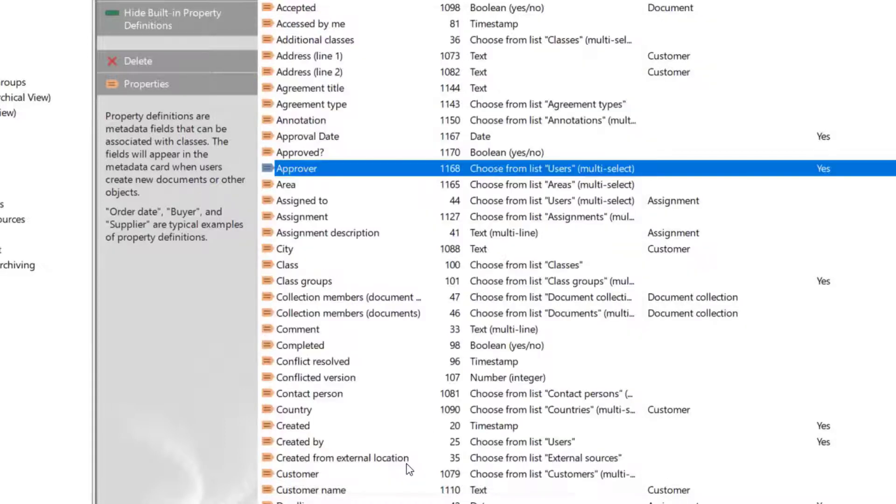
{"action": "left_click", "coordinate": [330, 474]}
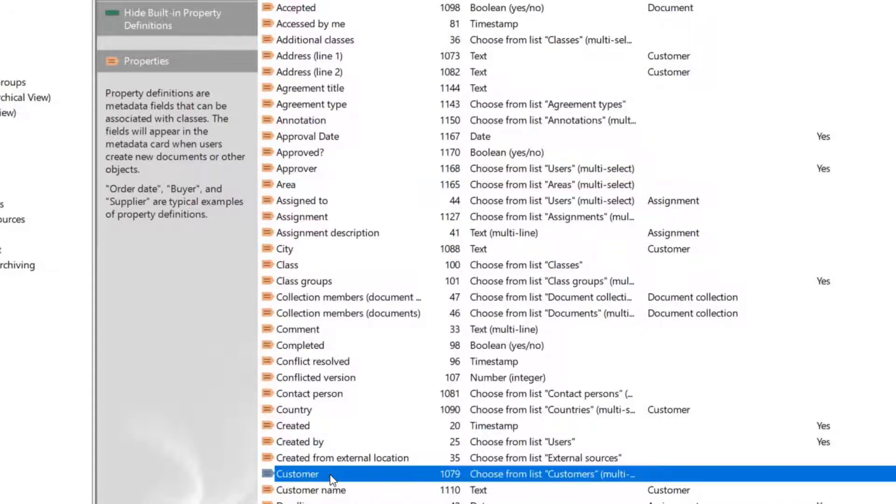
{"action": "double_click", "coordinate": [330, 474]}
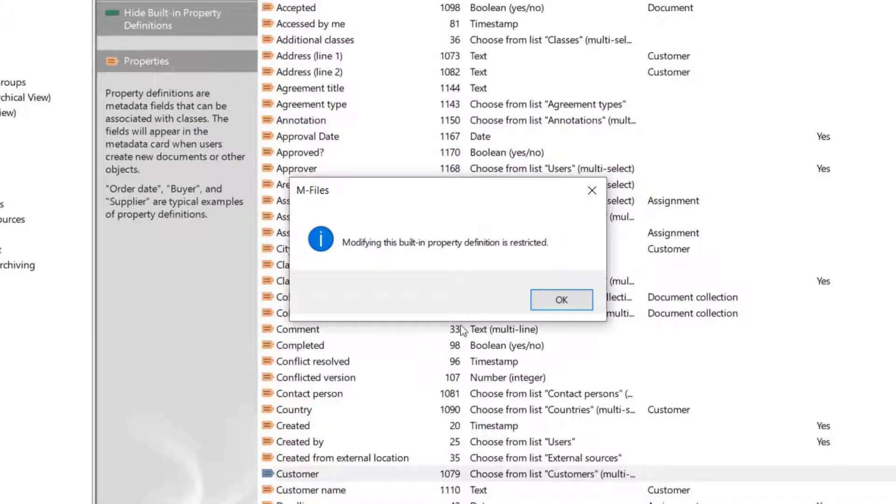
{"action": "left_click", "coordinate": [574, 300]}
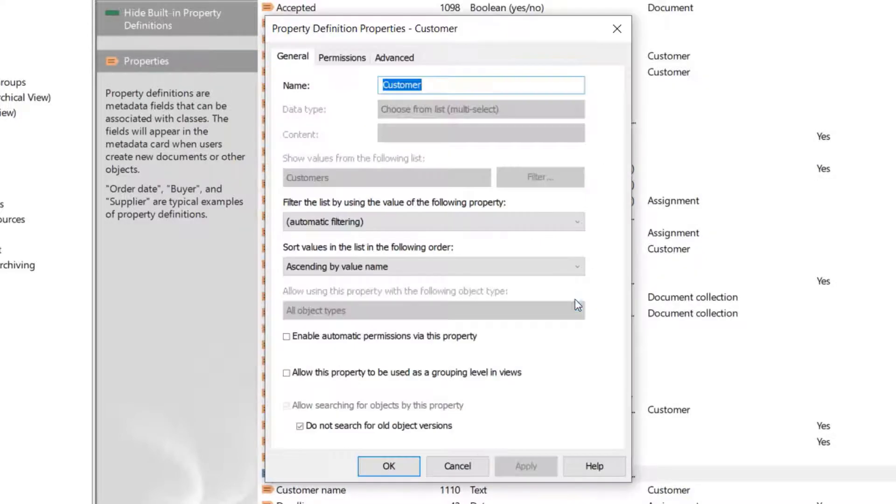
{"action": "left_click", "coordinate": [411, 464]}
{"action": "scroll", "coordinate": [400, 429], "scroll_direction": "down", "scroll_amount": 4}
{"action": "scroll", "coordinate": [399, 429], "scroll_direction": "down", "scroll_amount": 2}
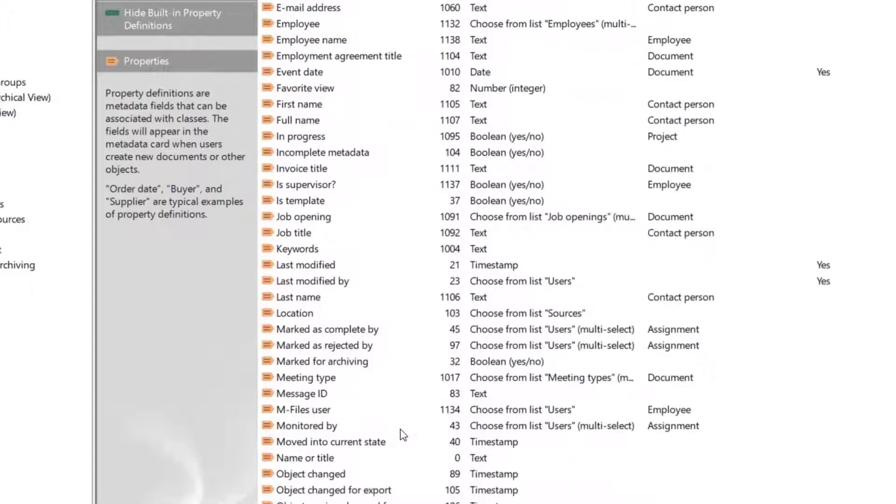
{"action": "double_click", "coordinate": [334, 457]}
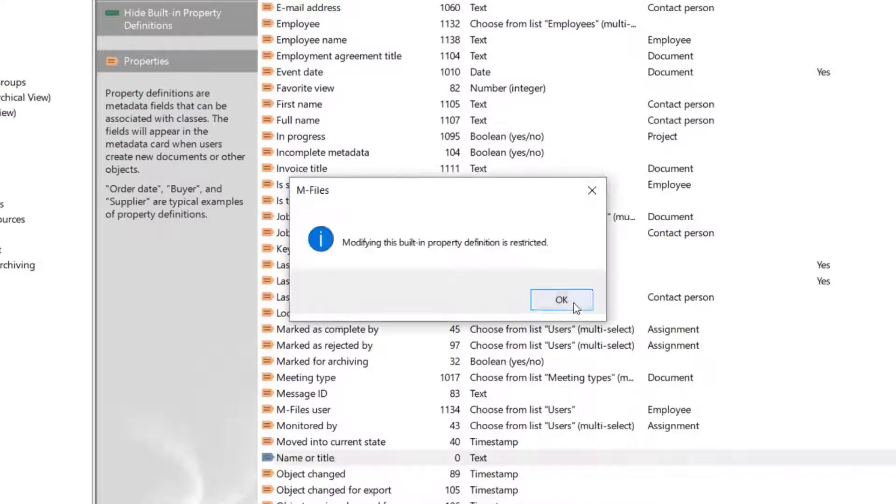
{"action": "left_click", "coordinate": [573, 300]}
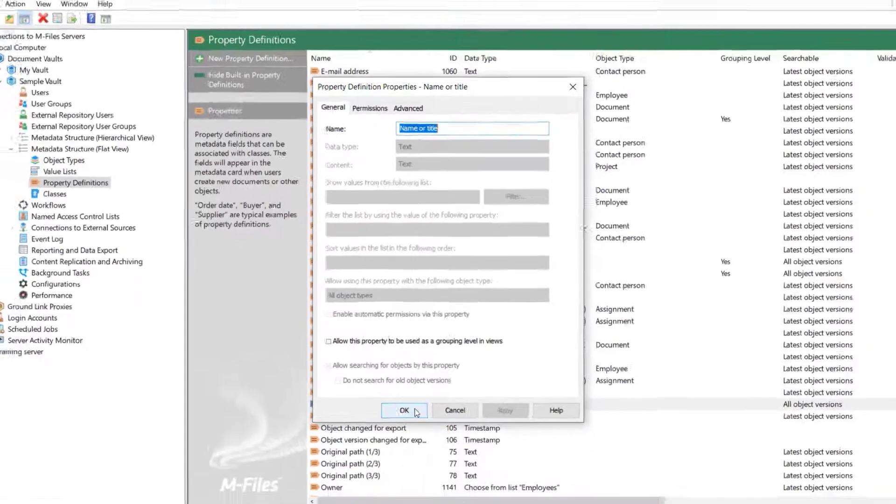
{"action": "left_click", "coordinate": [404, 462]}
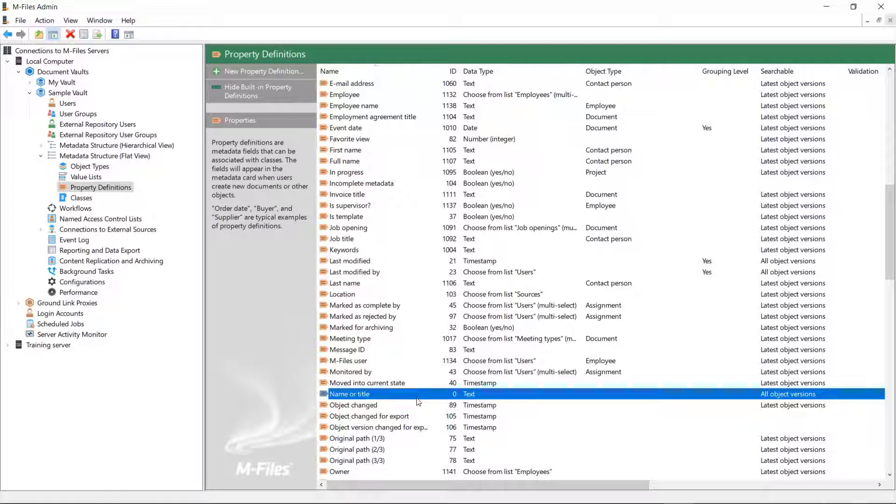
Try deleting the Name or title definition and dismiss the cannot-delete warning.
{"action": "right_click", "coordinate": [364, 396]}
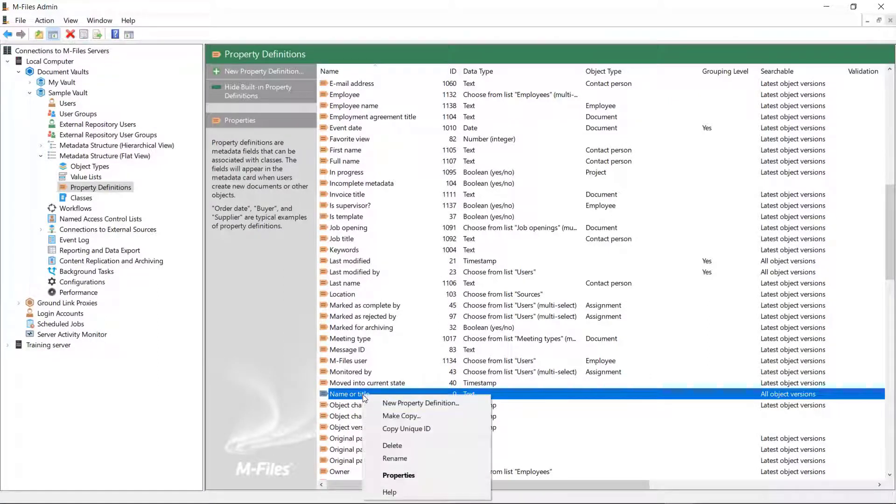
{"action": "left_click", "coordinate": [480, 447]}
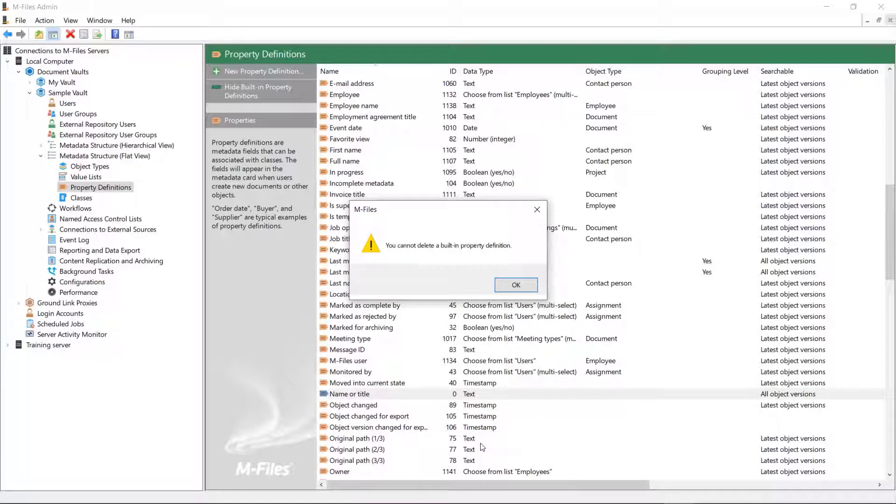
{"action": "left_click", "coordinate": [525, 288]}
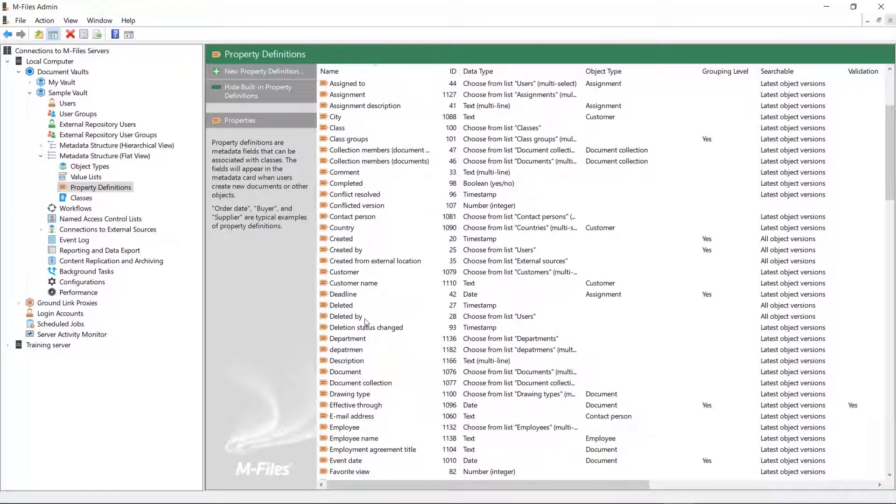
Start deleting the Department and Approver definitions, but cancel both so they are kept.
{"action": "right_click", "coordinate": [357, 342]}
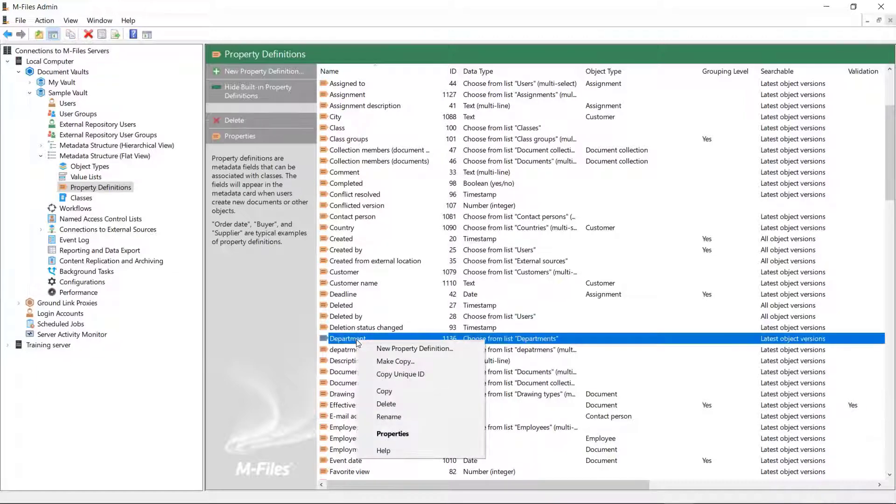
{"action": "left_click", "coordinate": [399, 402]}
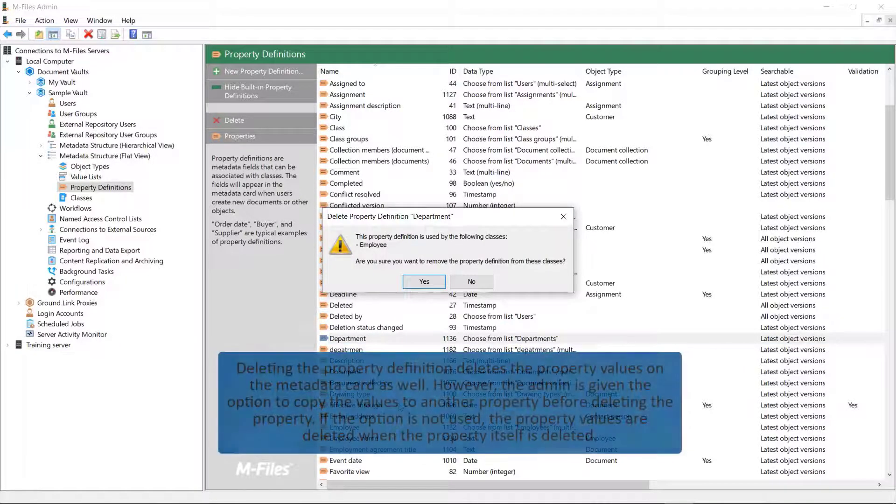
{"action": "left_click", "coordinate": [491, 282]}
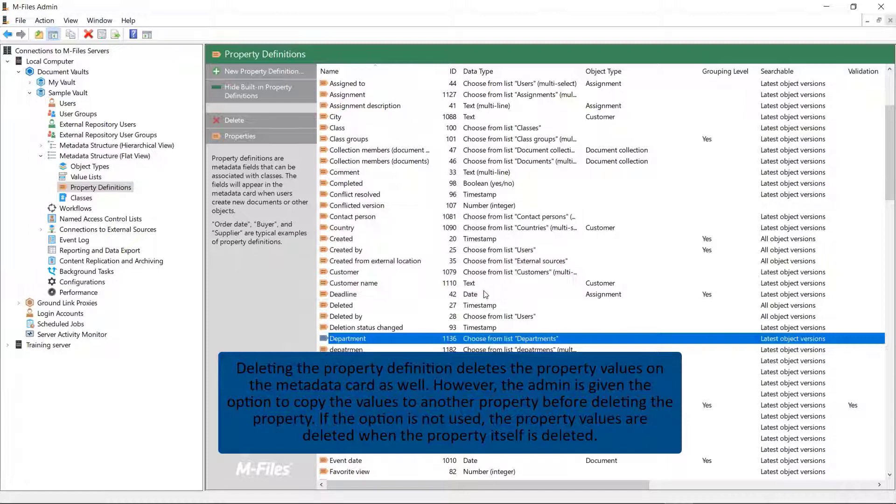
{"action": "left_click", "coordinate": [359, 198]}
{"action": "right_click", "coordinate": [358, 198]}
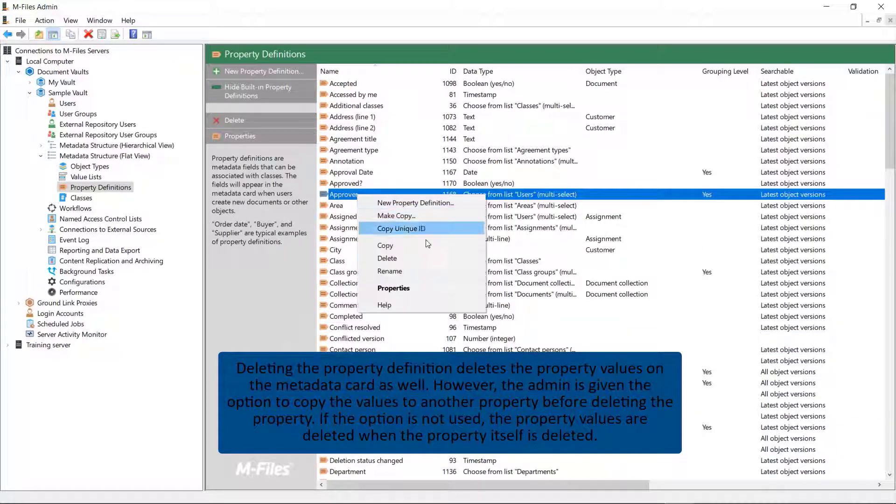
{"action": "left_click", "coordinate": [442, 257]}
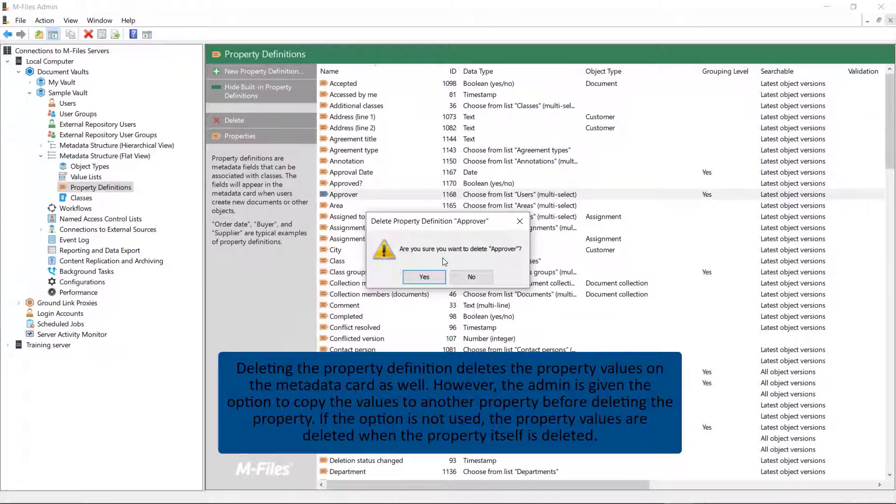
{"action": "left_click", "coordinate": [478, 277]}
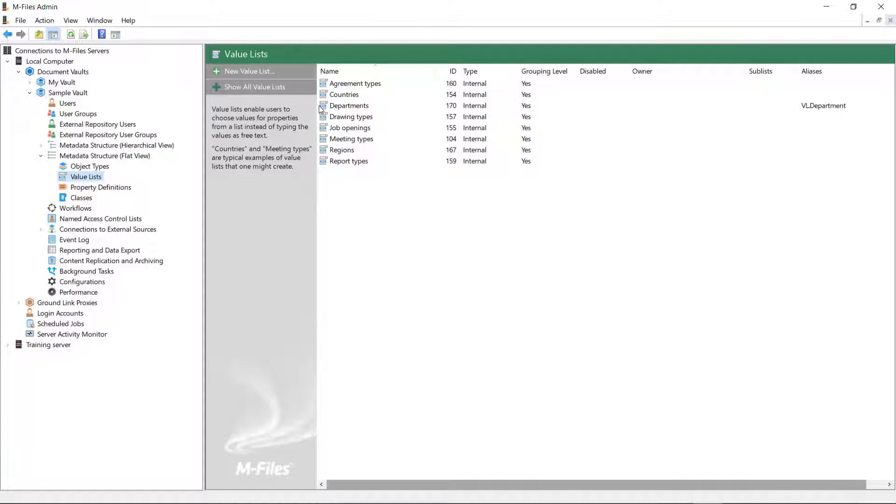
Show all value lists and open the contents of the Regions value list.
{"action": "left_click", "coordinate": [270, 88]}
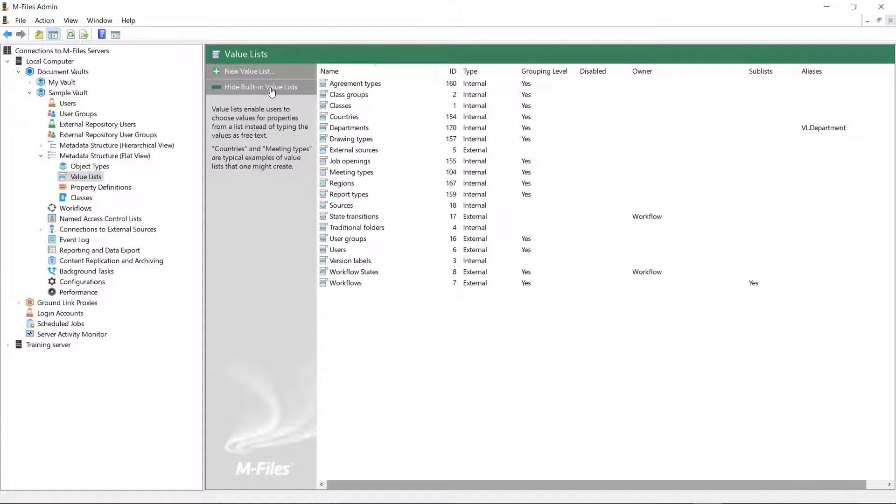
{"action": "double_click", "coordinate": [351, 186]}
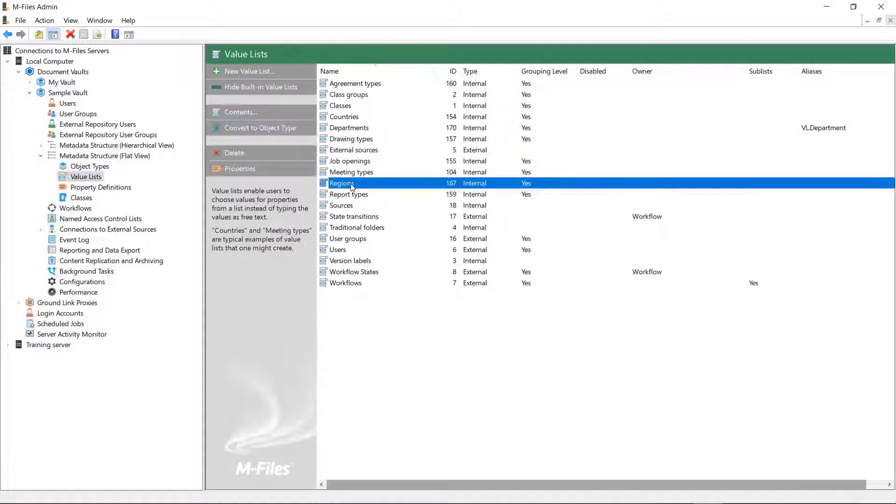
{"action": "left_click", "coordinate": [354, 427]}
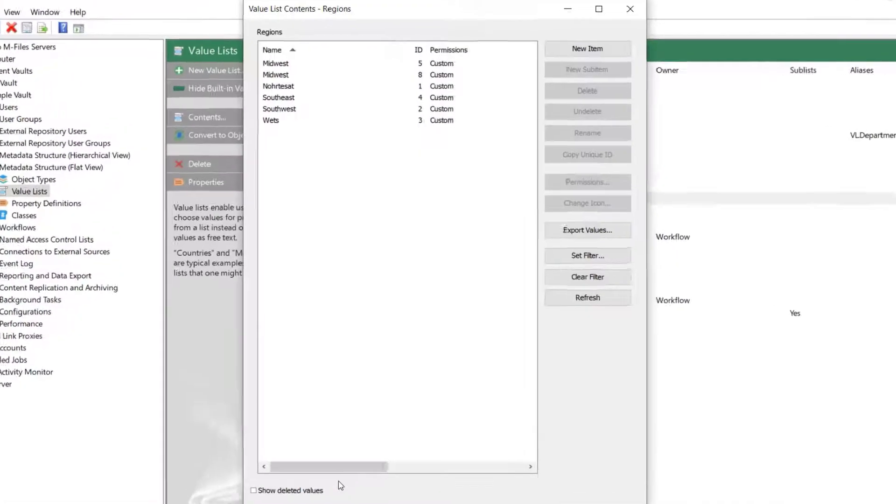
Correct the Regions values Nohrtesat to Northeast and Wets to West.
{"action": "left_click", "coordinate": [221, 91]}
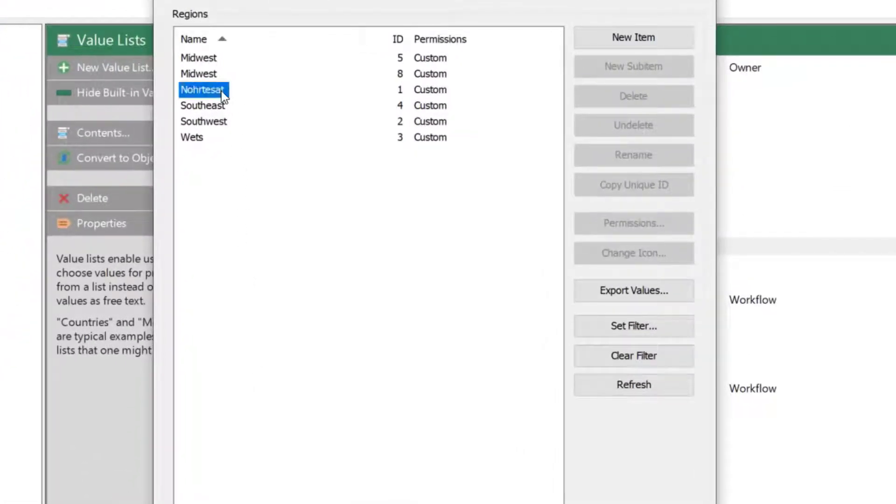
{"action": "left_click", "coordinate": [216, 94]}
{"action": "type", "text": "N"}
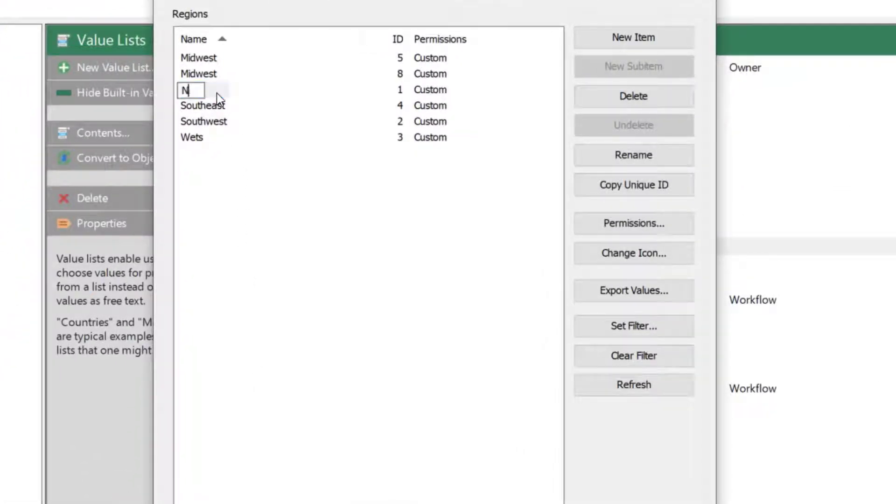
{"action": "type", "text": "ortheast"}
{"action": "left_click", "coordinate": [203, 140]}
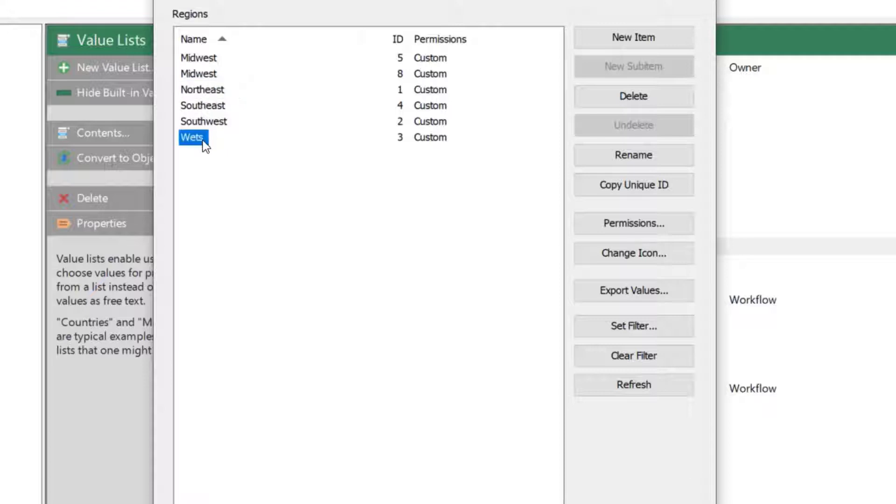
{"action": "type", "text": "West"}
{"action": "key", "text": "Return"}
{"action": "left_click", "coordinate": [247, 155]}
{"action": "left_click", "coordinate": [205, 56]}
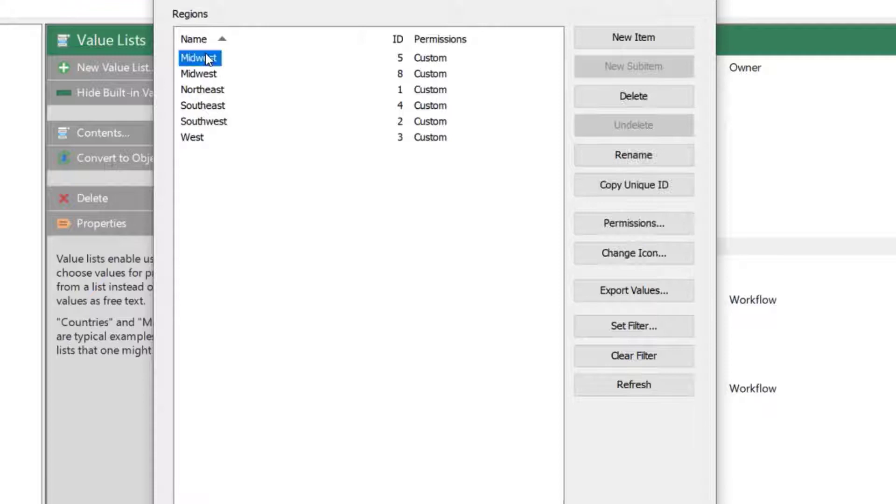
Delete the duplicate Midwest value and the Southwest value from Regions.
{"action": "left_click", "coordinate": [210, 77]}
{"action": "left_click", "coordinate": [632, 103]}
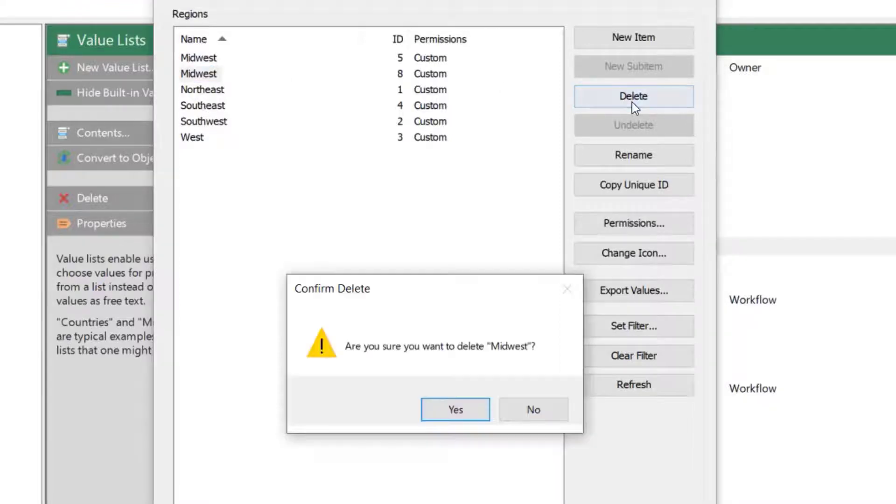
{"action": "left_click", "coordinate": [480, 407]}
{"action": "left_click", "coordinate": [217, 105]}
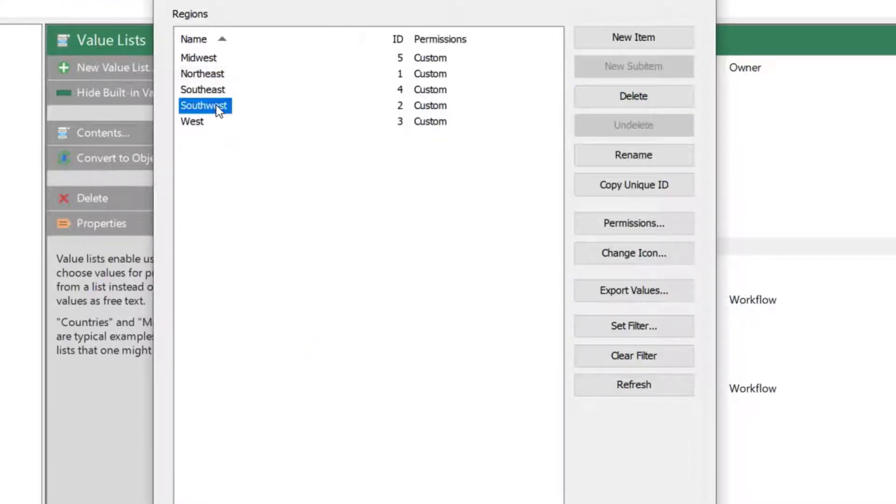
{"action": "left_click", "coordinate": [676, 98]}
{"action": "left_click", "coordinate": [471, 412]}
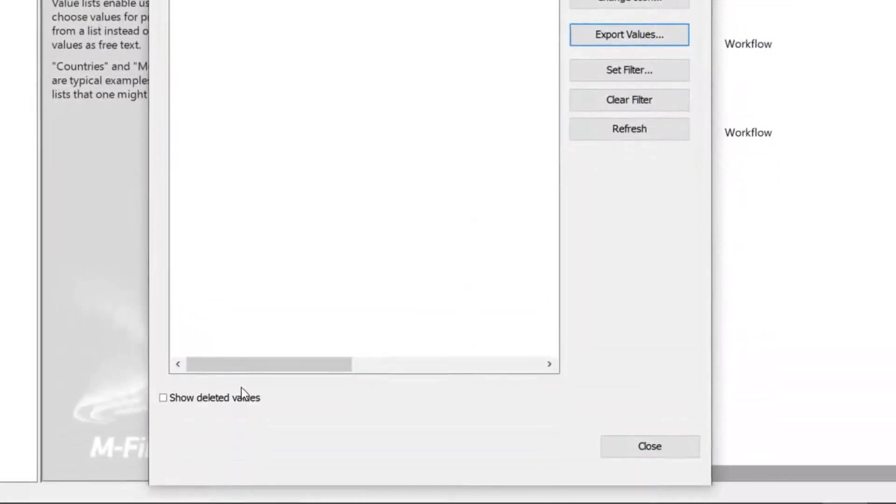
Restore the deleted Southwest value using Show deleted values, then hide deleted values again.
{"action": "left_click", "coordinate": [162, 399]}
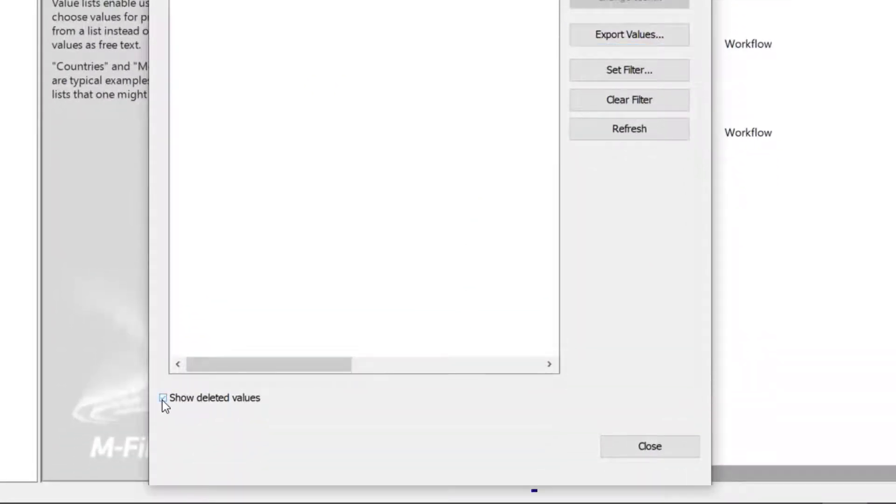
{"action": "left_click", "coordinate": [236, 149]}
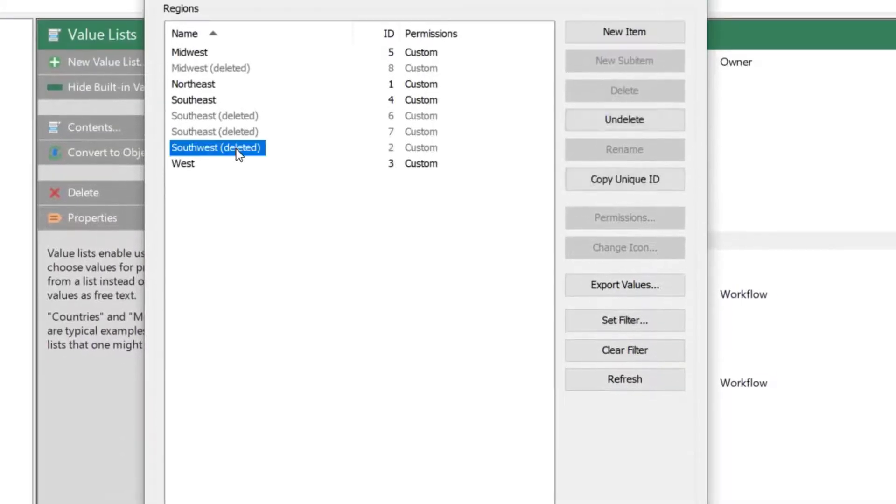
{"action": "left_click", "coordinate": [665, 119]}
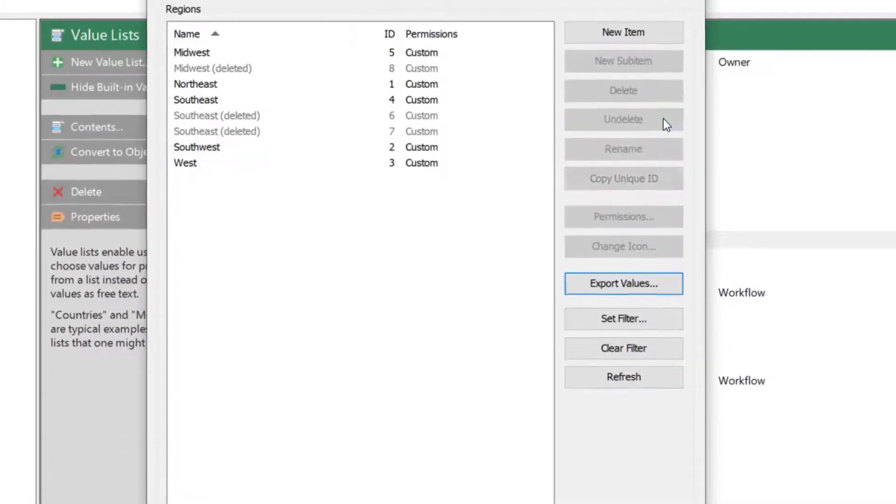
{"action": "left_click", "coordinate": [161, 503]}
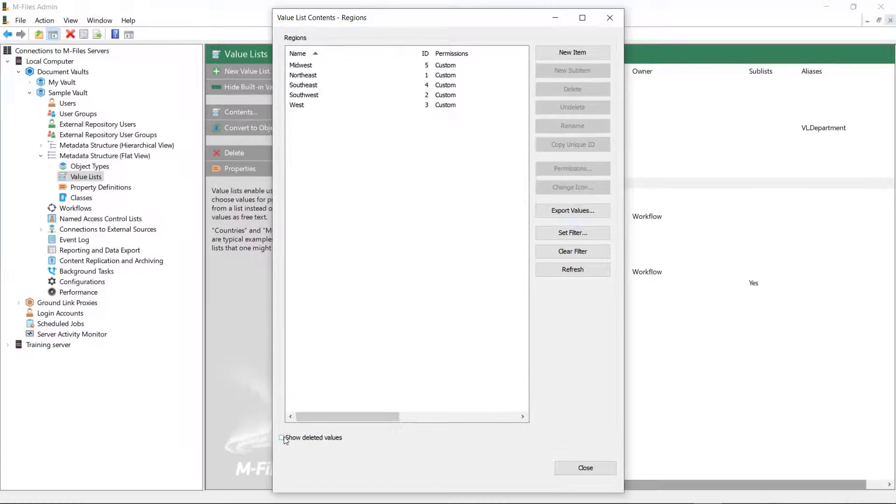
Give Managers access to the Regions list, remove All internal and external users, and save.
{"action": "left_click", "coordinate": [583, 471]}
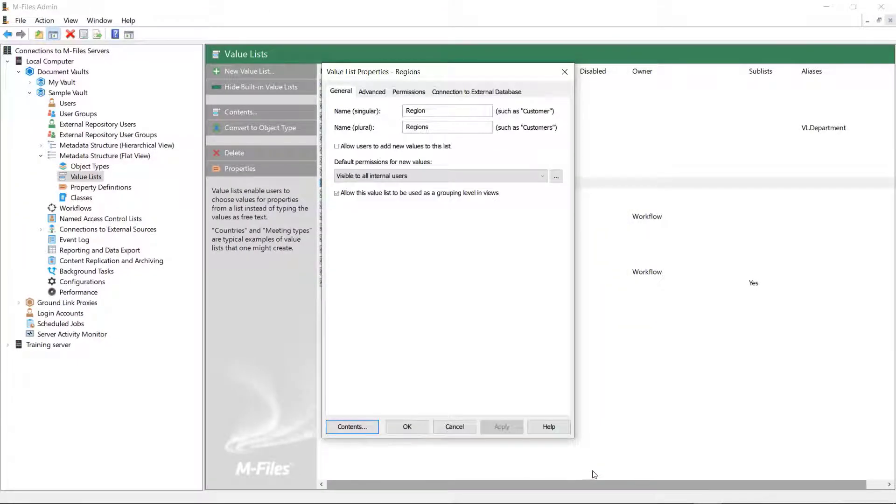
{"action": "left_click", "coordinate": [412, 91]}
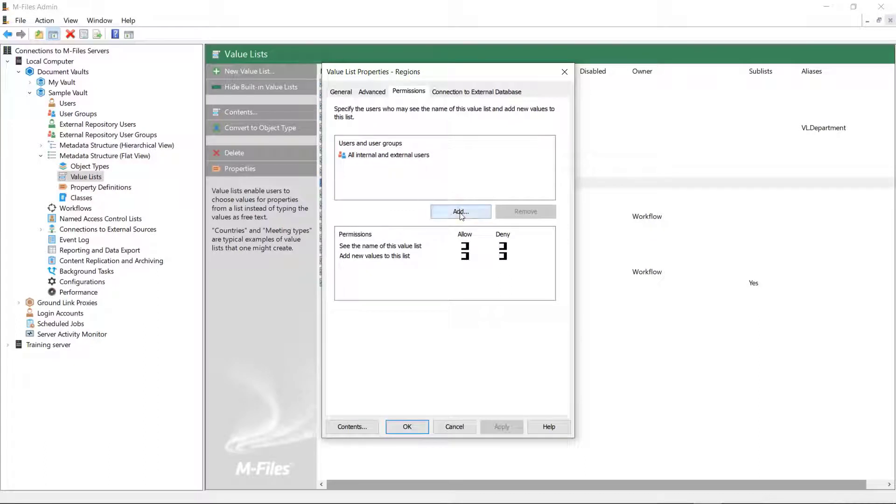
{"action": "left_click", "coordinate": [461, 212]}
{"action": "left_click", "coordinate": [366, 296]}
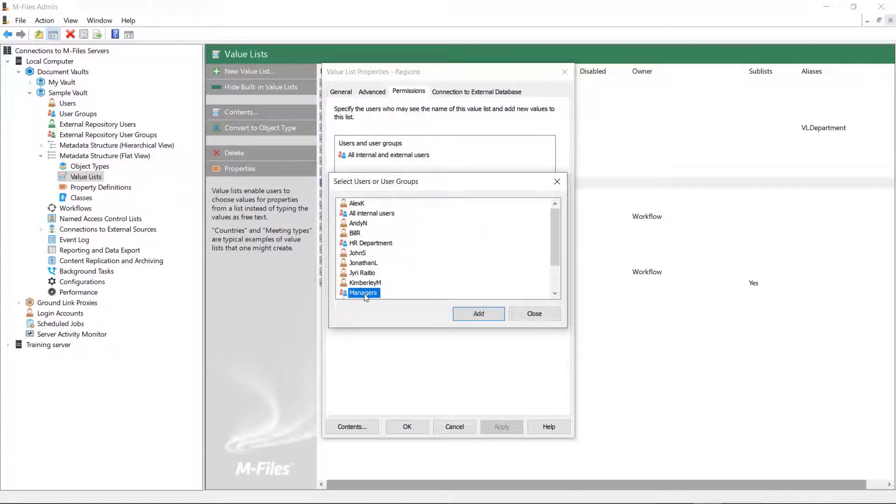
{"action": "left_click", "coordinate": [478, 314]}
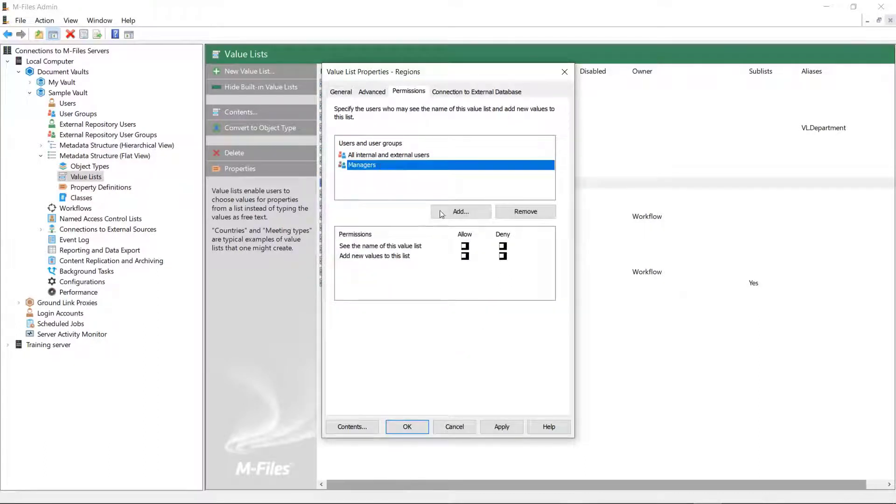
{"action": "left_click", "coordinate": [465, 246]}
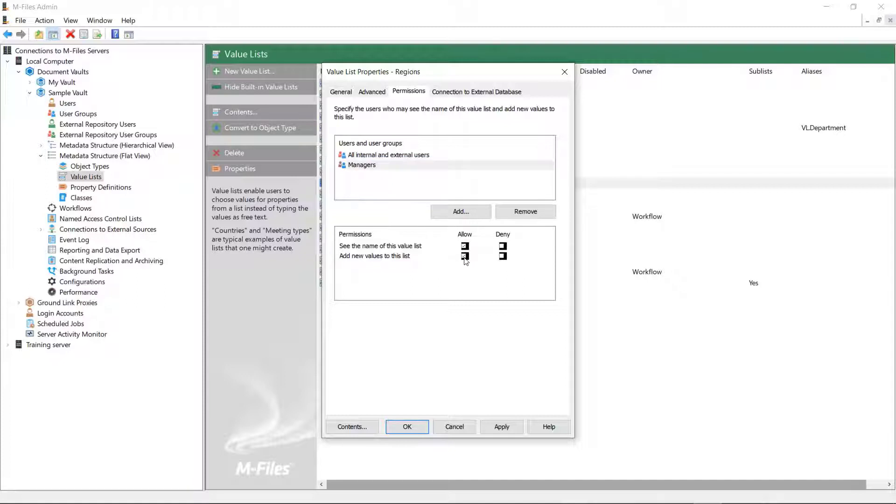
{"action": "left_click", "coordinate": [428, 157]}
{"action": "left_click", "coordinate": [527, 212]}
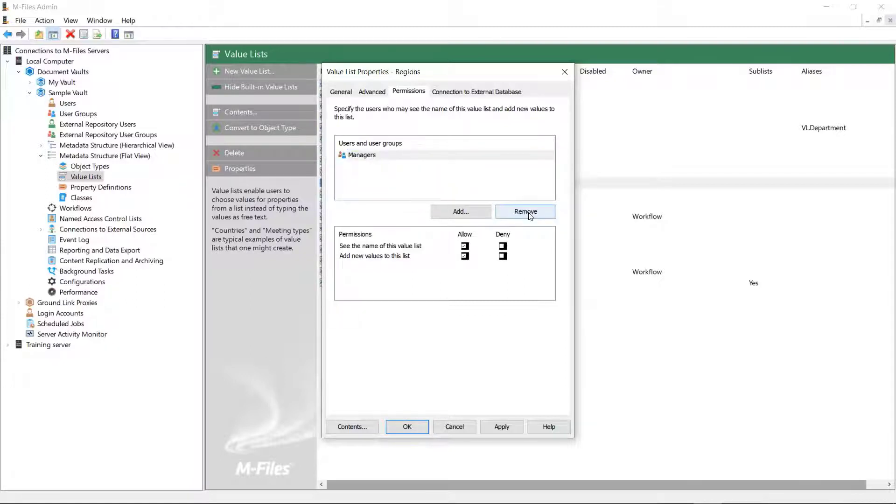
{"action": "left_click", "coordinate": [347, 93]}
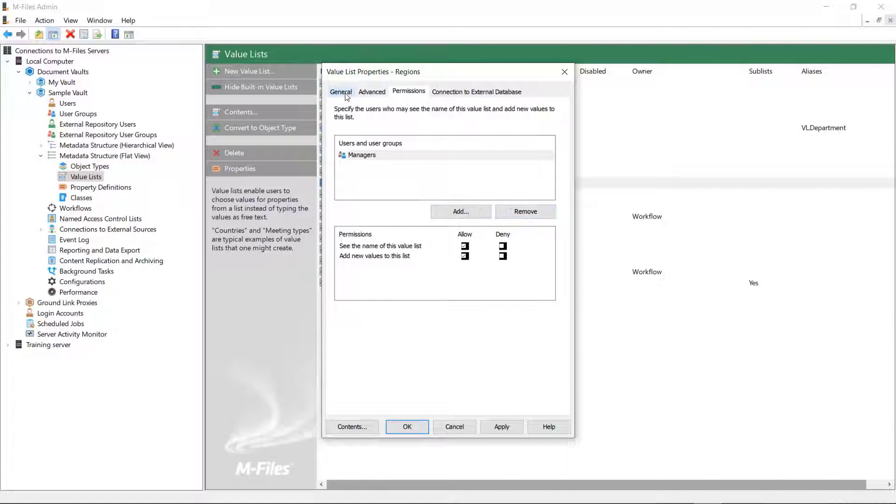
{"action": "left_click", "coordinate": [407, 426]}
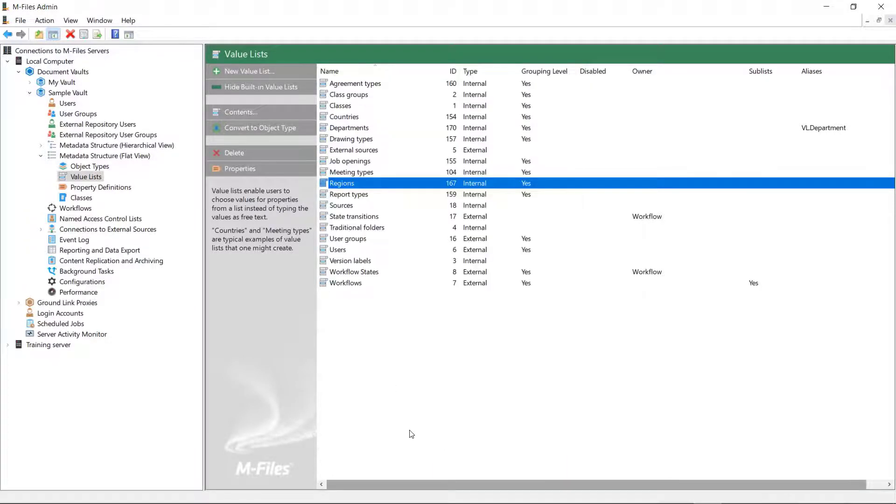
Convert the Departments value list to an object type, then view the Object Types list.
{"action": "left_click", "coordinate": [356, 131]}
{"action": "left_click", "coordinate": [258, 133]}
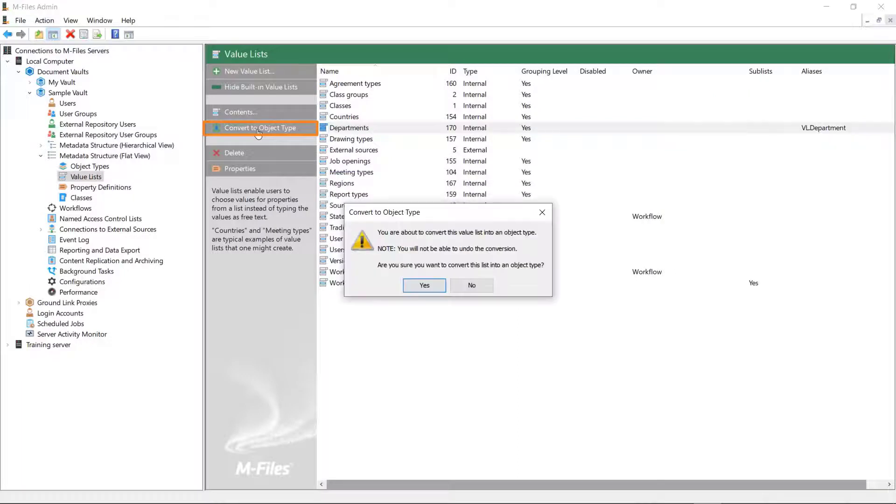
{"action": "left_click", "coordinate": [424, 285]}
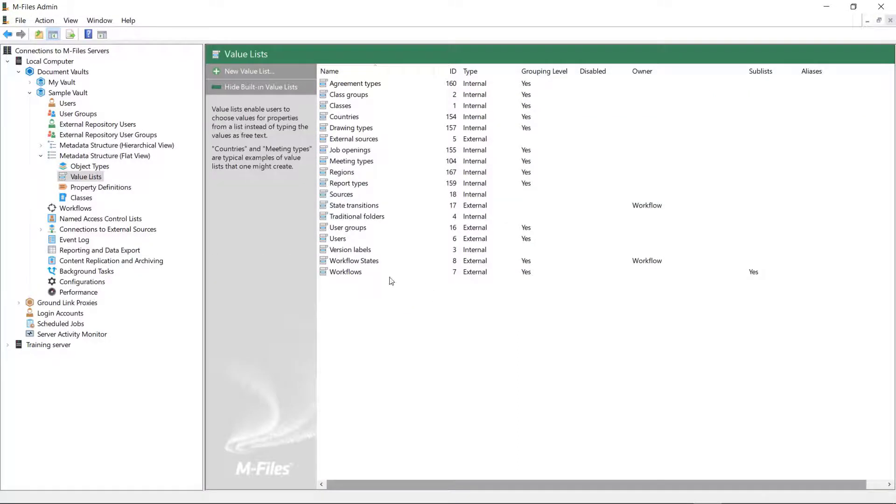
{"action": "left_click", "coordinate": [95, 168]}
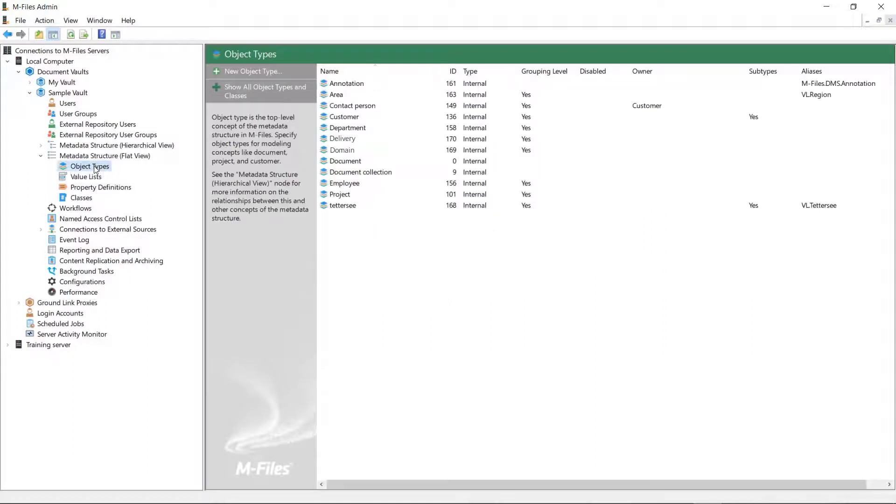
Expand Metadata Structure, the Department object type and its Department class to reveal Name or title.
{"action": "left_click", "coordinate": [41, 145]}
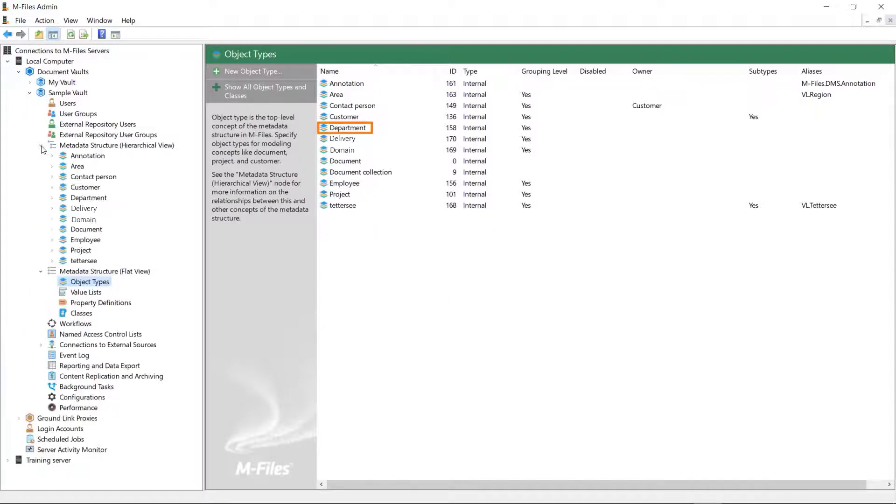
{"action": "left_click", "coordinate": [52, 197]}
{"action": "left_click", "coordinate": [63, 208]}
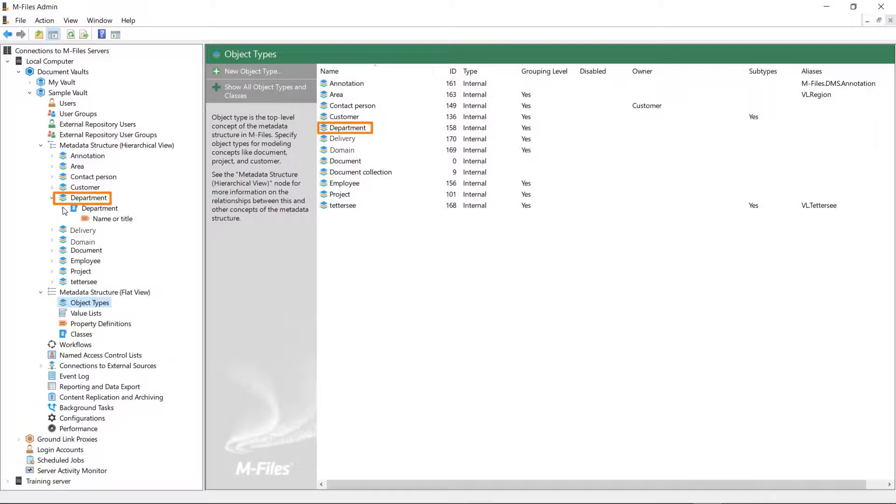